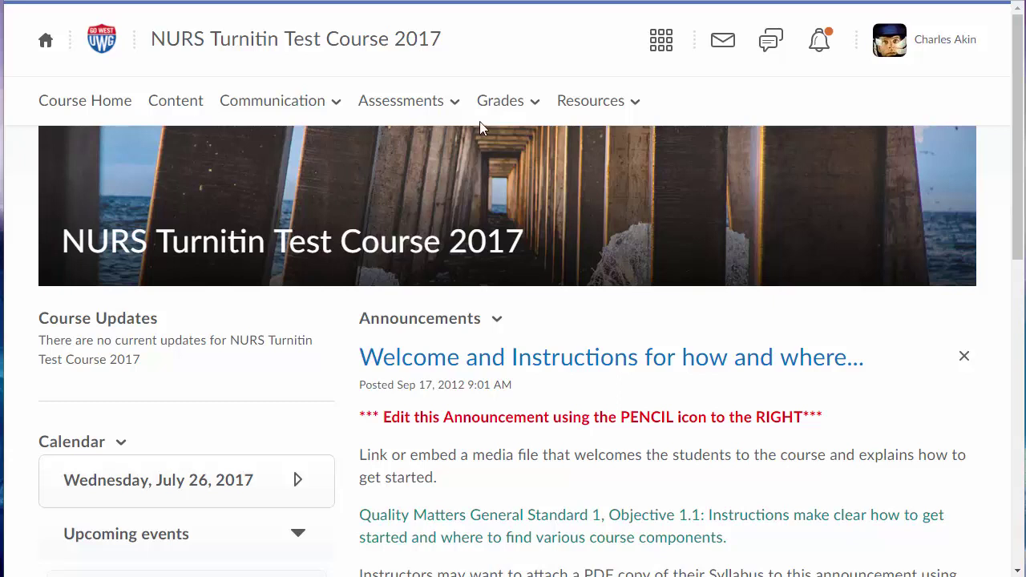
# Step: Open the Turnitin similarity report for the file submitted to the DRAFT Dropbox assignment folder
pyautogui.click(419, 105)
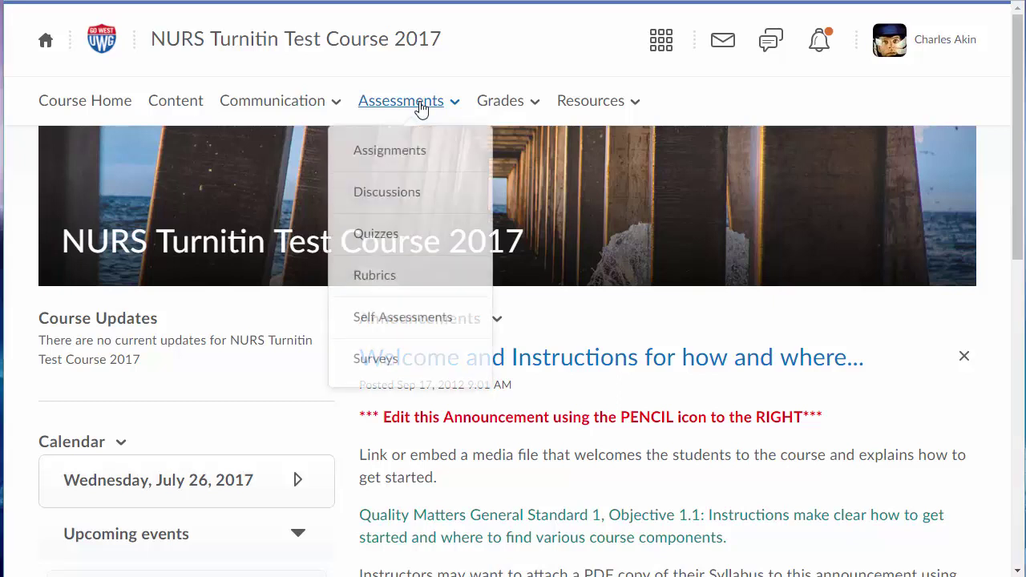
pyautogui.click(394, 166)
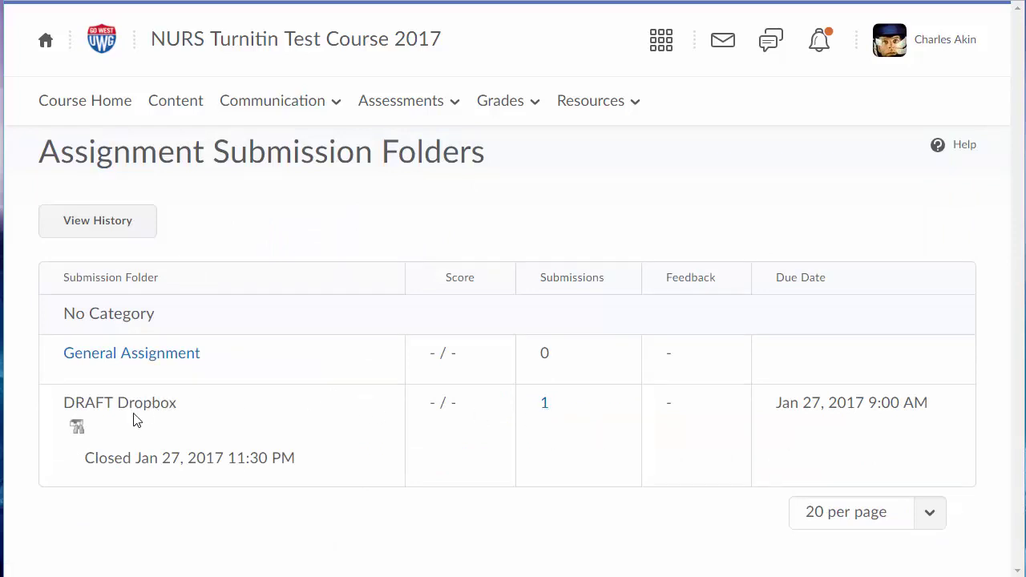
pyautogui.moveTo(78, 431)
pyautogui.click(544, 405)
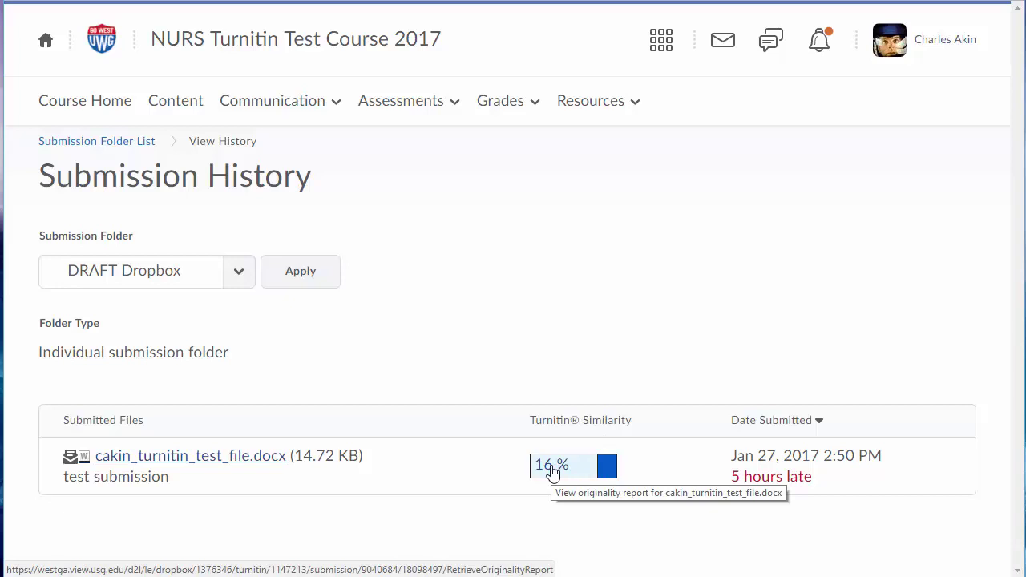
pyautogui.click(607, 471)
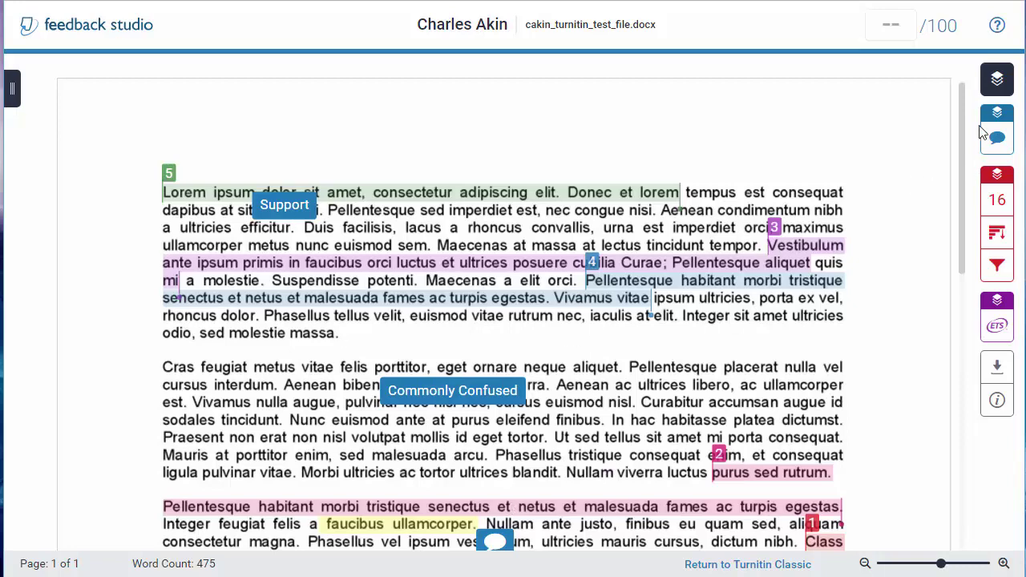
# Step: Turn off the Grading, Similarity and e-rater layers so the paper shows without any markup
pyautogui.click(997, 79)
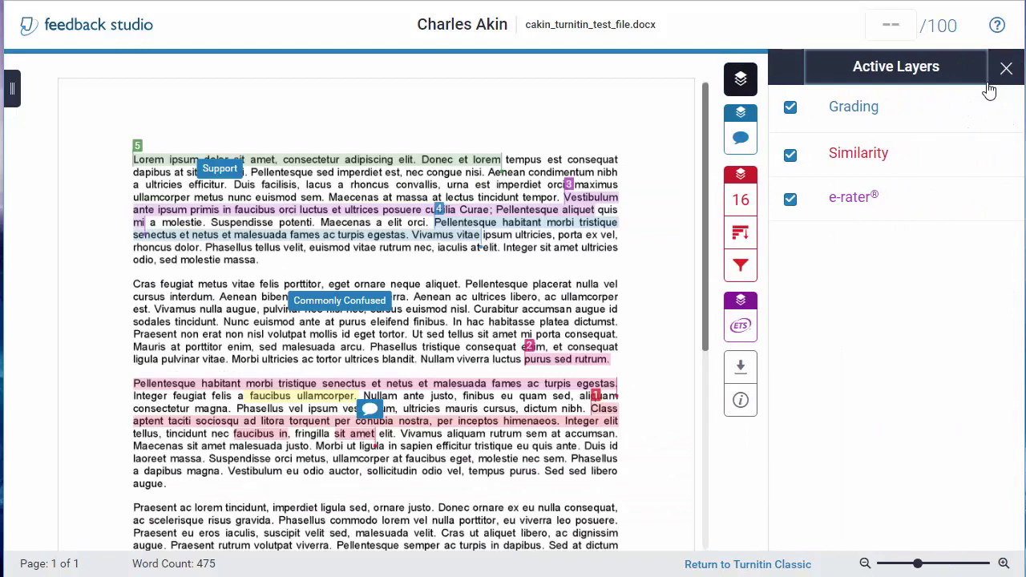
pyautogui.click(790, 109)
pyautogui.click(791, 156)
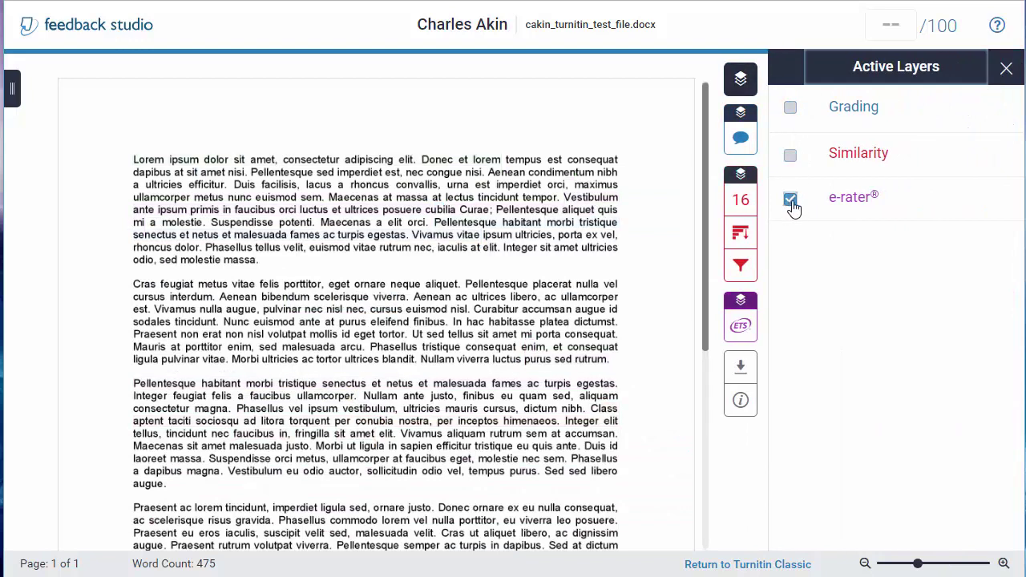
pyautogui.click(790, 199)
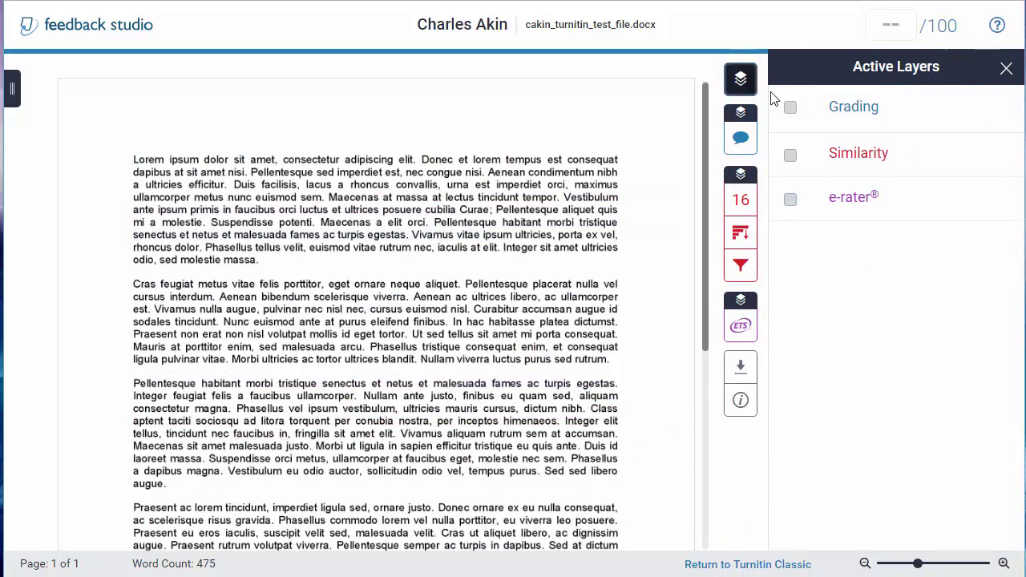
pyautogui.click(1005, 69)
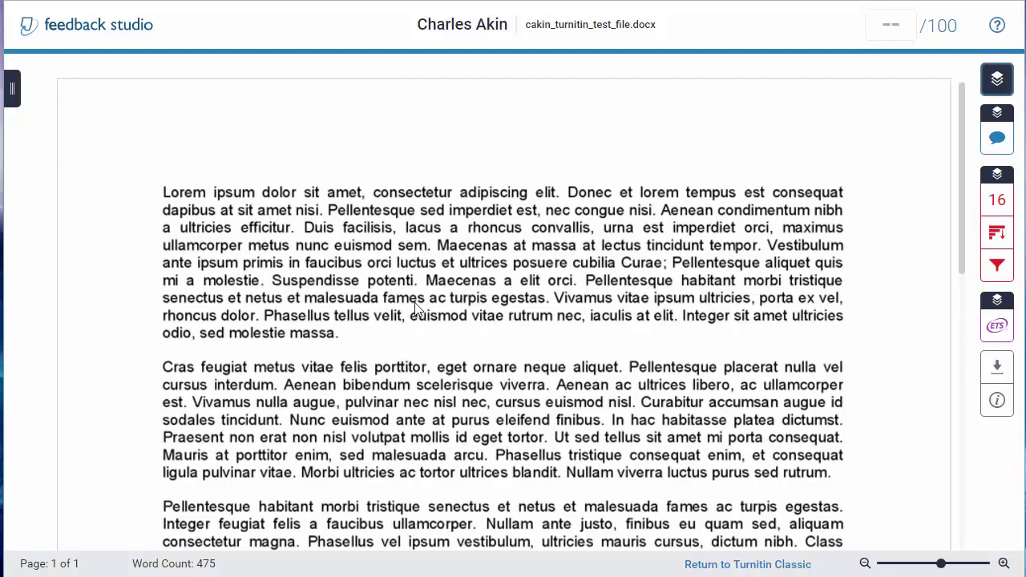
# Step: Turn the Grading and Similarity layers back on for the paper
pyautogui.click(996, 81)
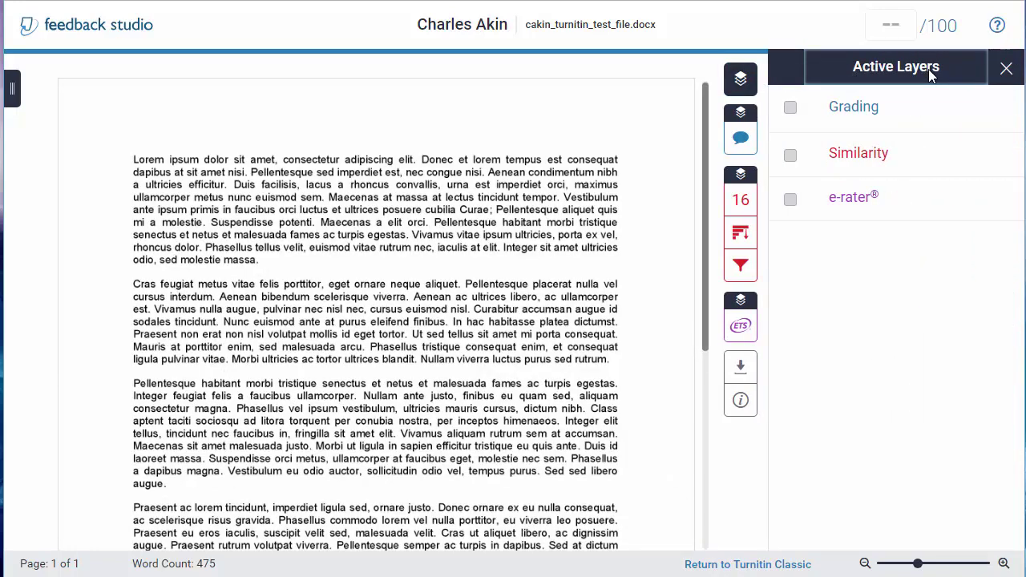
pyautogui.click(790, 109)
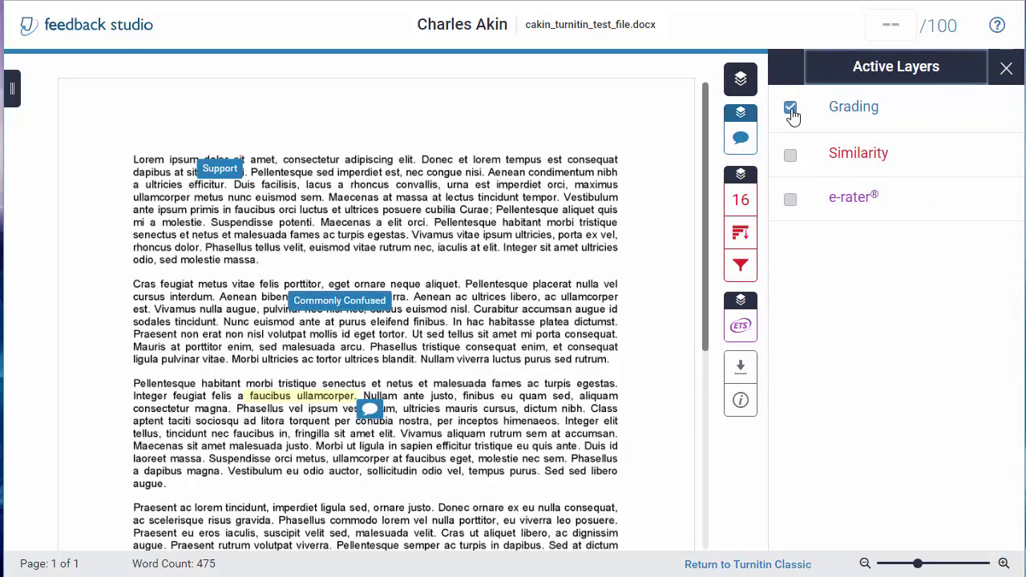
pyautogui.click(791, 157)
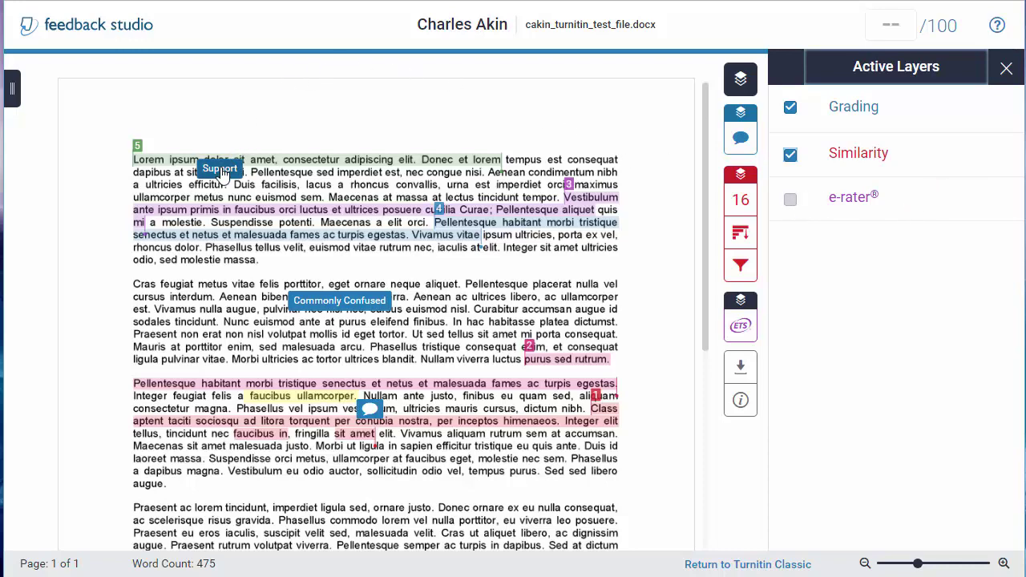
# Step: Read the Support and Commonly Confused feedback marks and the comment beside the yellow-highlighted text in the third paragraph
pyautogui.moveTo(223, 175)
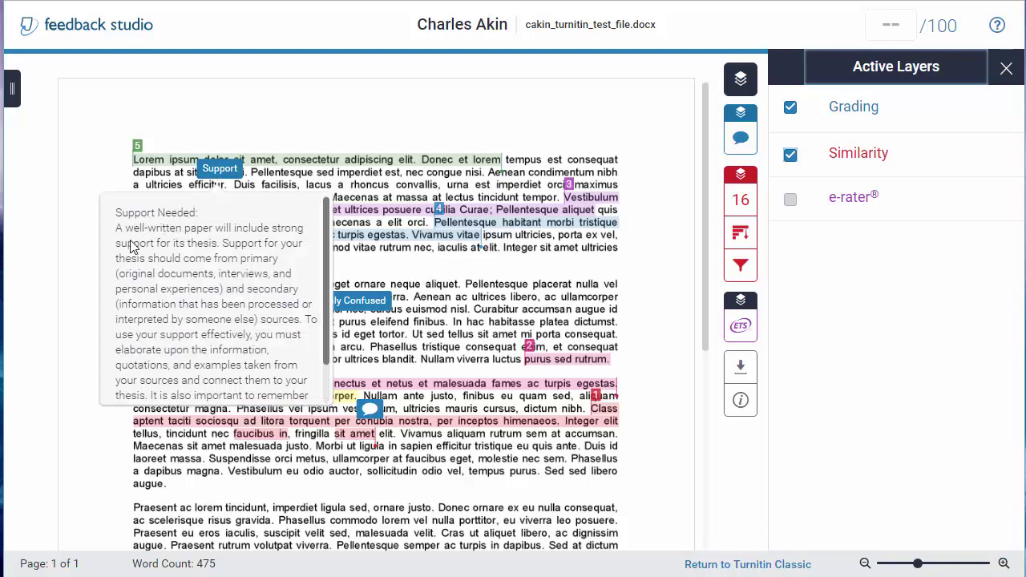
pyautogui.scroll(-1, 183, 266)
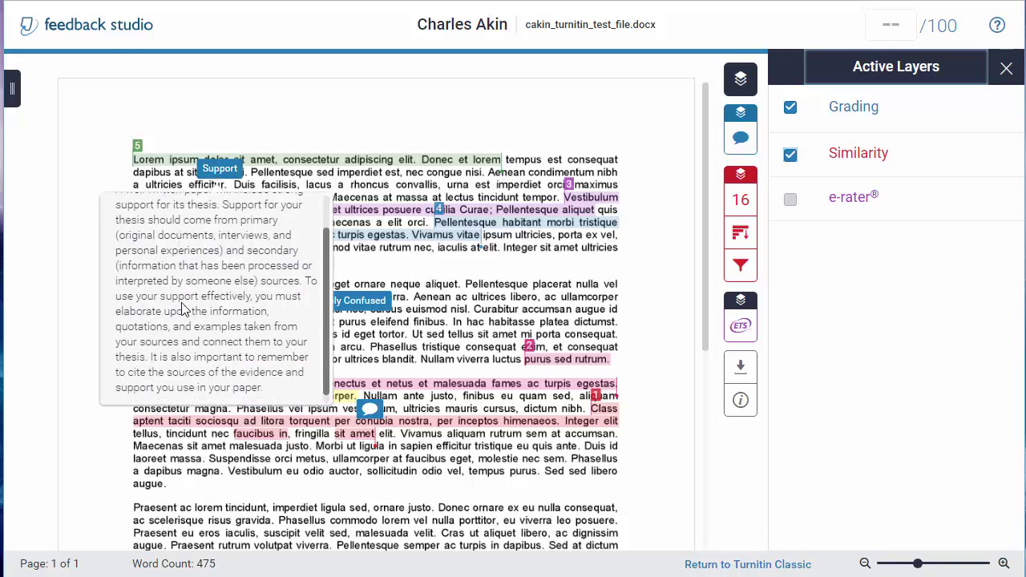
pyautogui.scroll(-1, 189, 342)
pyautogui.scroll(2, 187, 342)
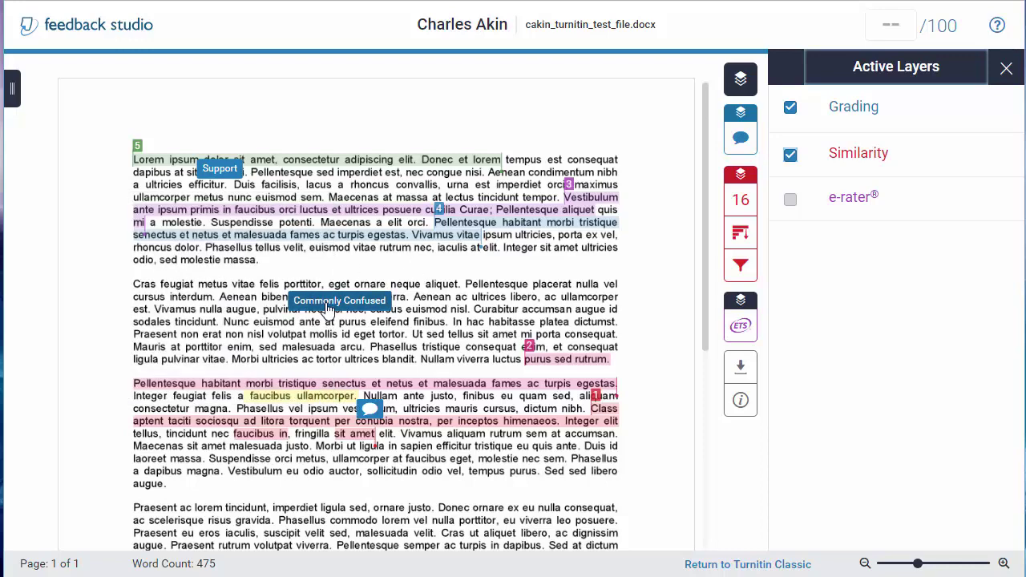
pyautogui.moveTo(327, 308)
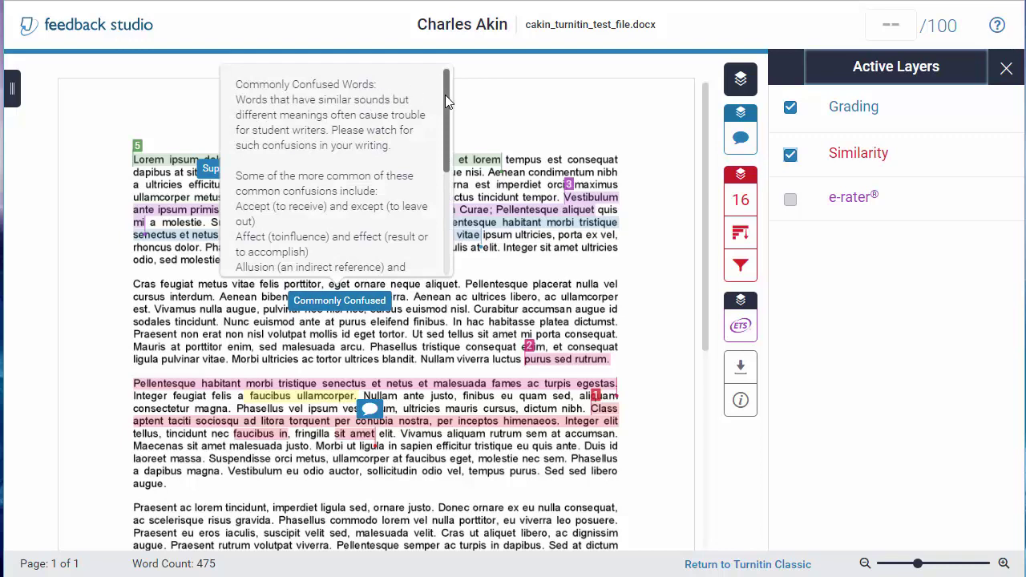
pyautogui.moveTo(445, 95)
pyautogui.mouseDown()
pyautogui.moveTo(443, 173)
pyautogui.moveTo(446, 80)
pyautogui.mouseUp()
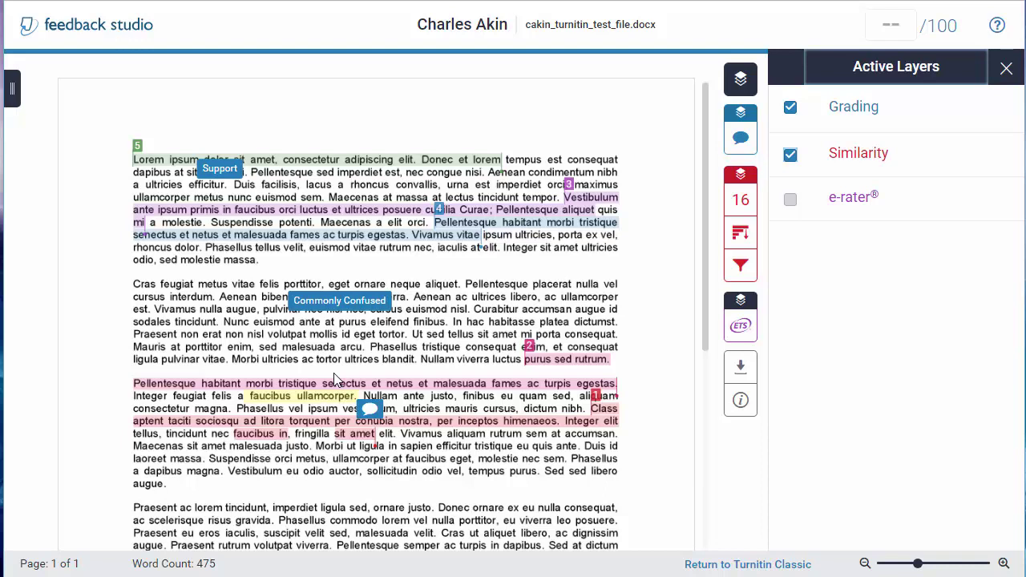
pyautogui.click(368, 410)
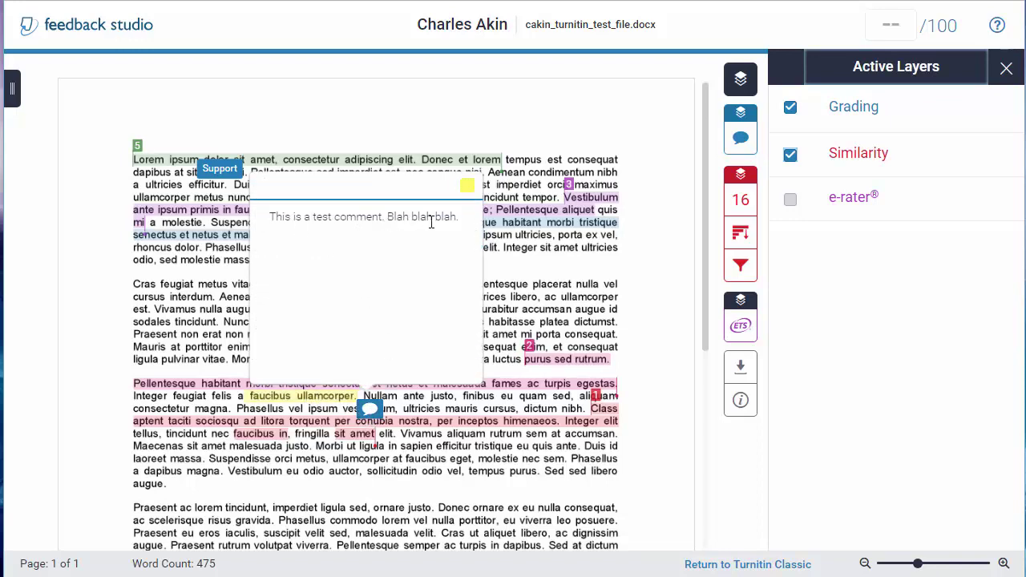
pyautogui.click(529, 269)
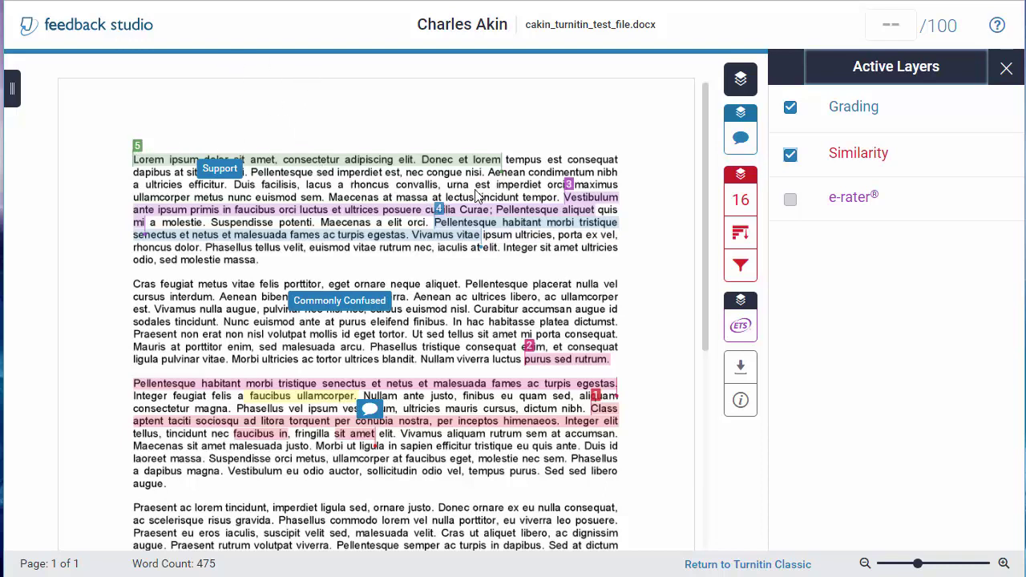
# Step: Examine the similarity sources in the Match Overview and in the full All Sources list
pyautogui.click(743, 207)
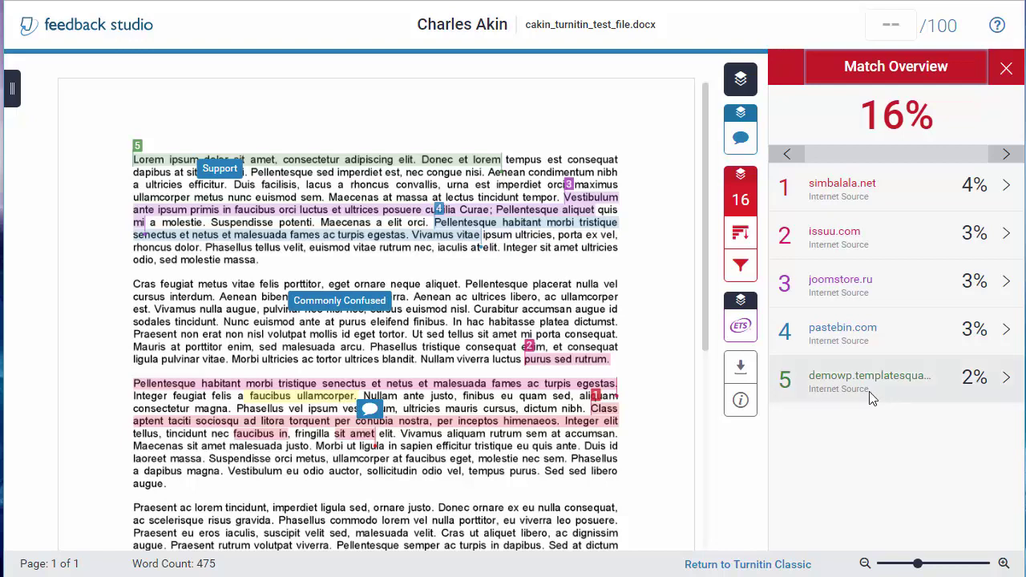
pyautogui.click(738, 238)
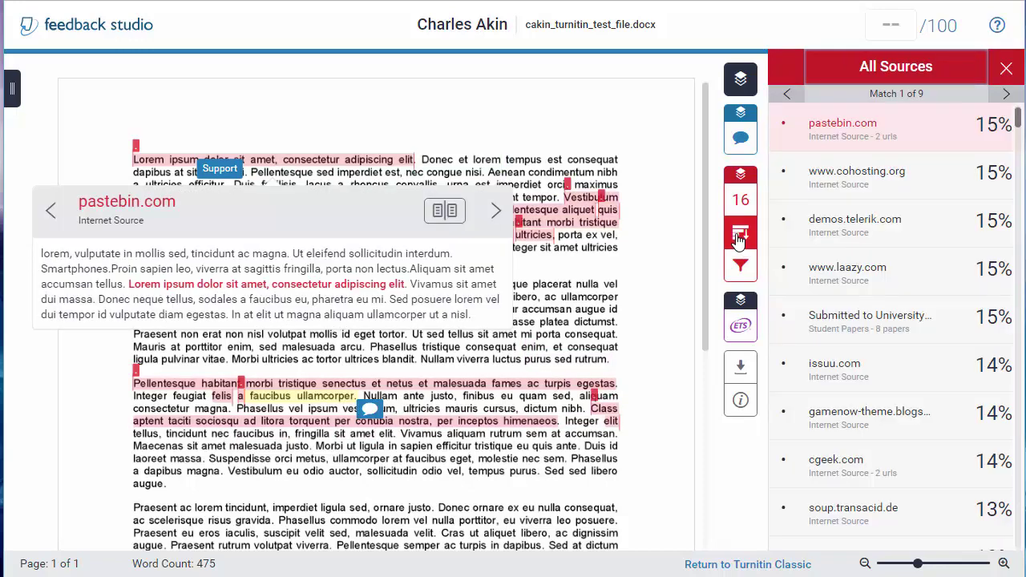
pyautogui.scroll(-6, 874, 223)
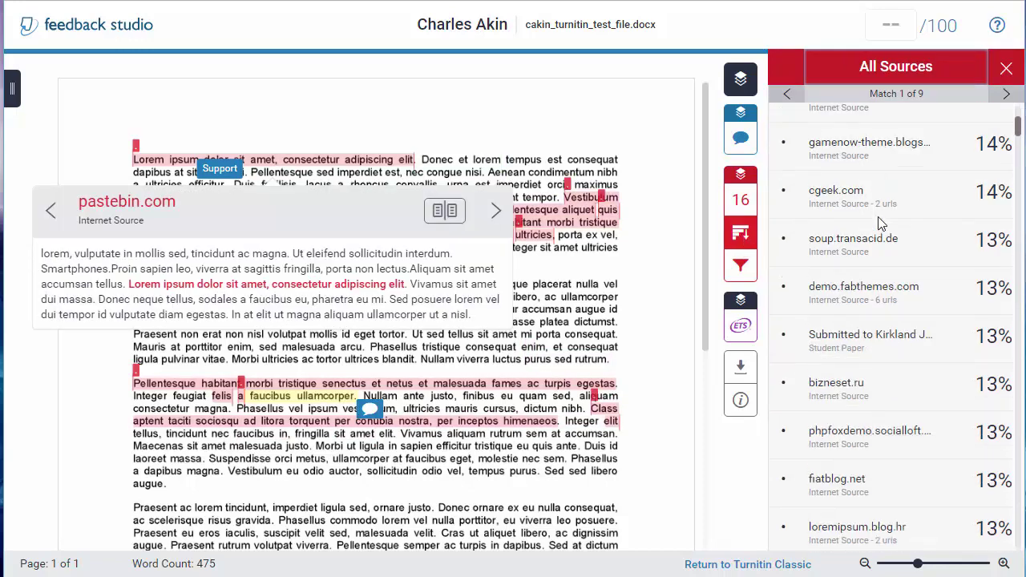
pyautogui.scroll(-3, 879, 223)
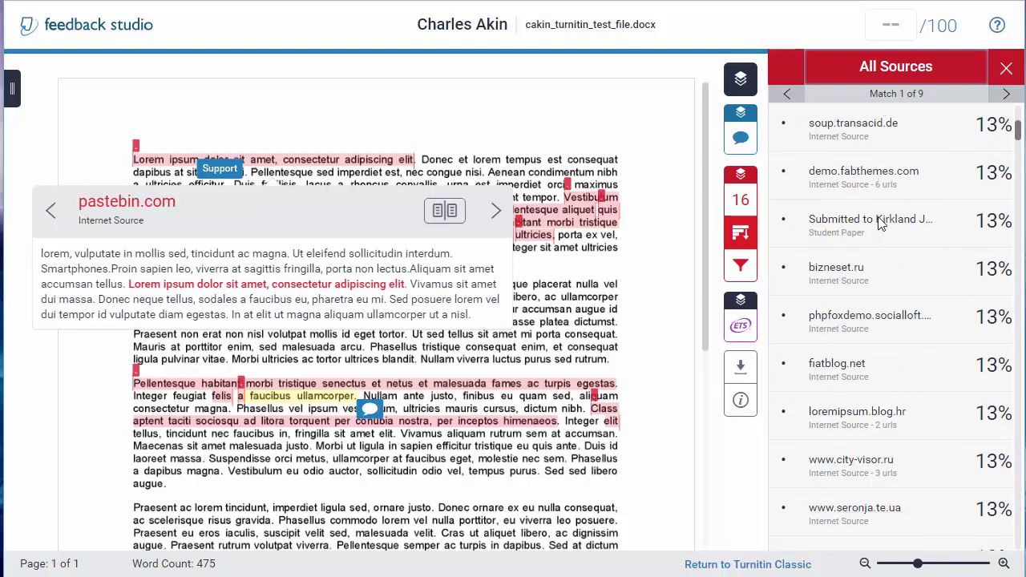
pyautogui.scroll(-4, 879, 223)
pyautogui.scroll(9, 880, 223)
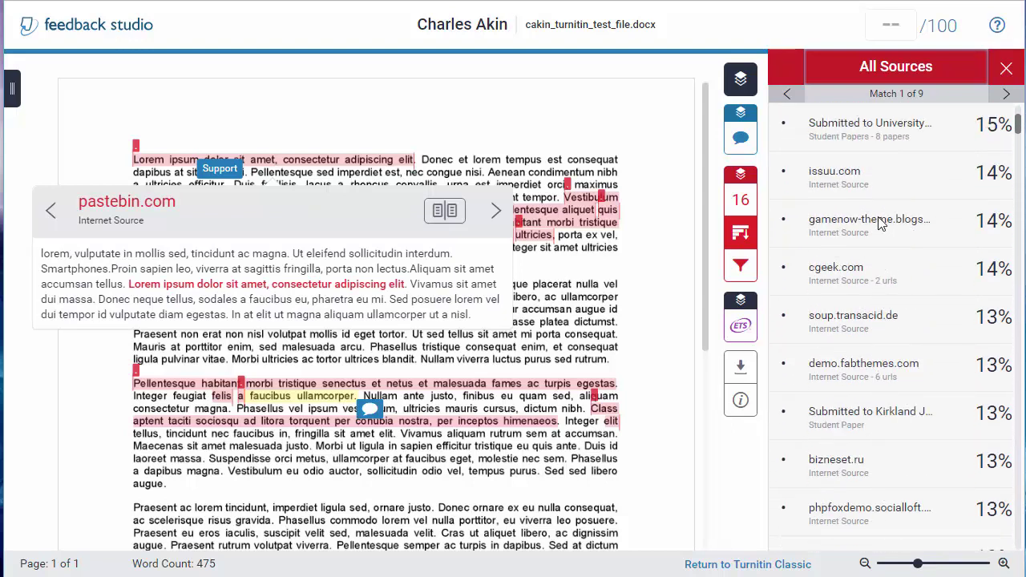
pyautogui.scroll(5, 879, 223)
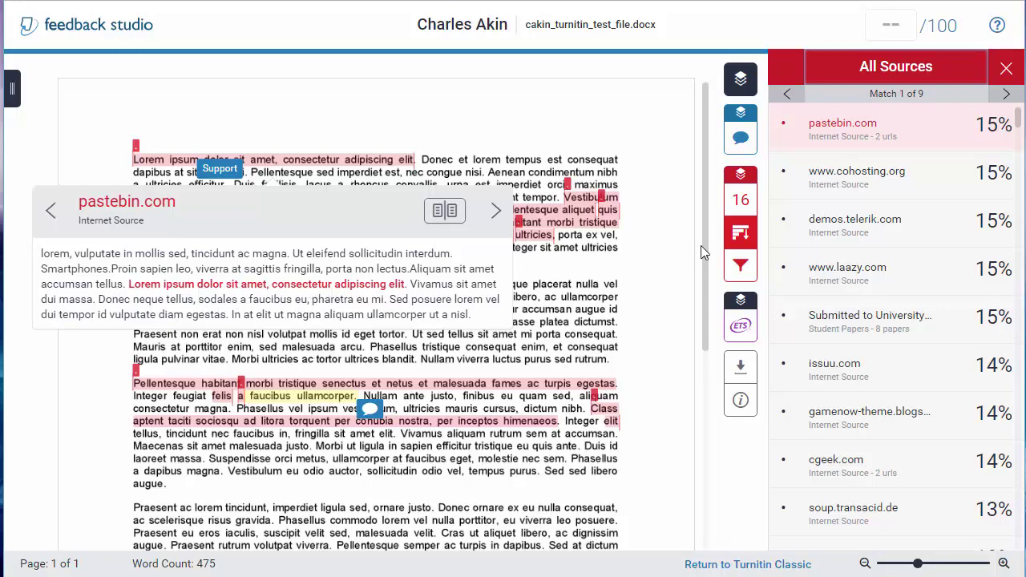
# Step: Try excluding similarity sources below a word count in the report filters, and restore Don't exclude by size
pyautogui.click(745, 270)
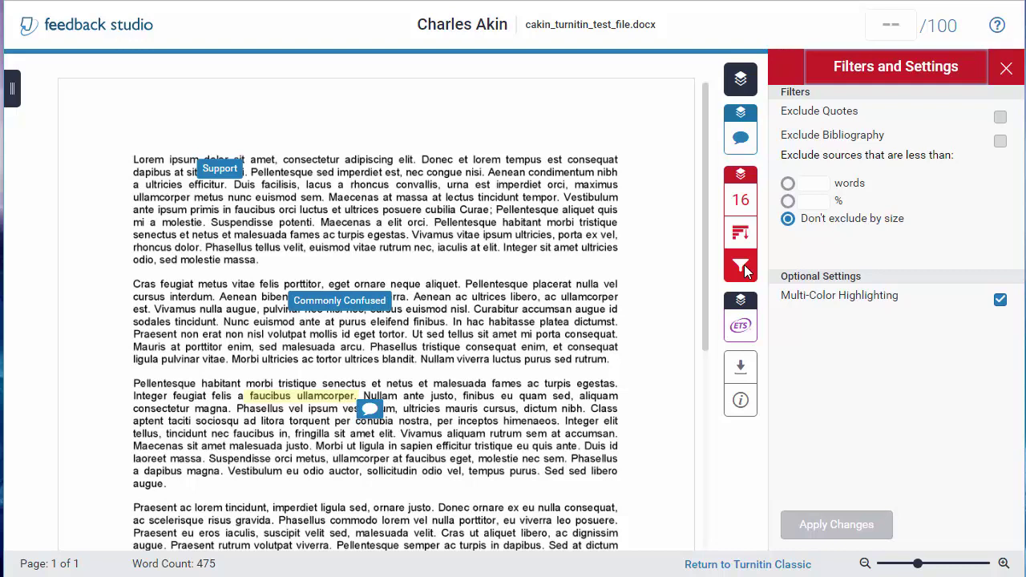
pyautogui.click(1001, 144)
pyautogui.click(787, 184)
pyautogui.doubleClick(813, 183)
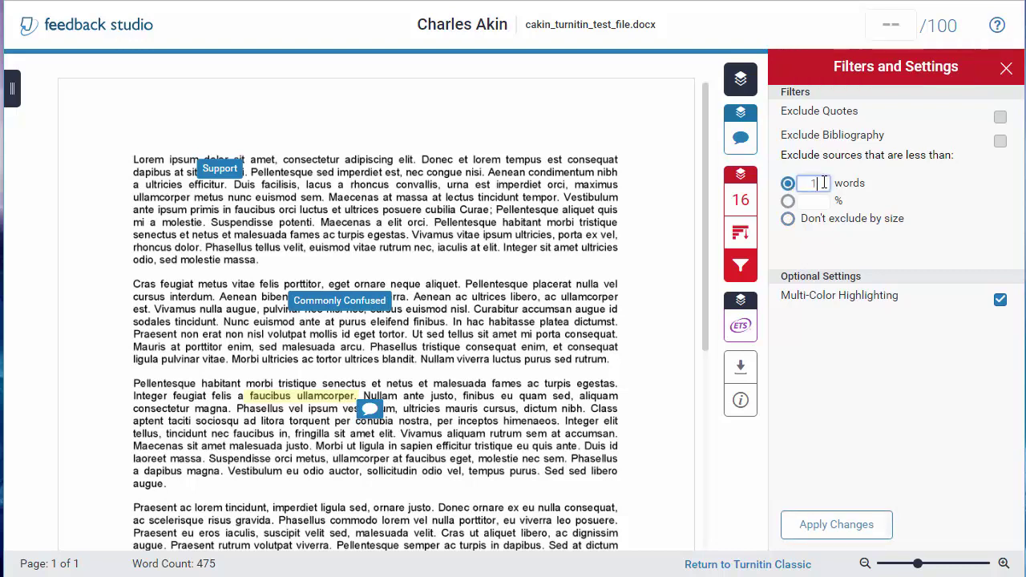
pyautogui.write('2')
pyautogui.click(790, 219)
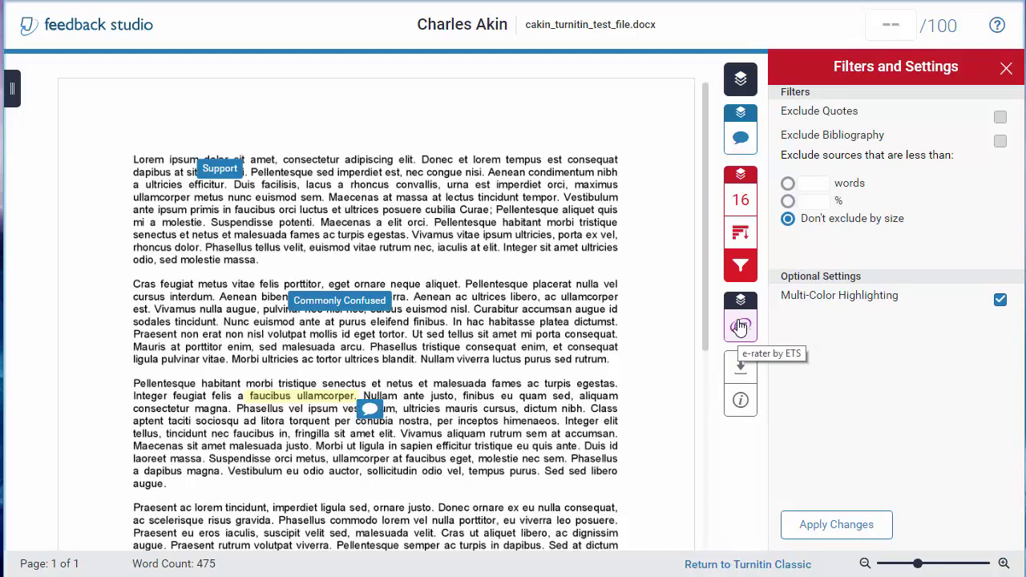
# Step: Download the current view of the report as a PDF and open the downloaded file
pyautogui.click(741, 370)
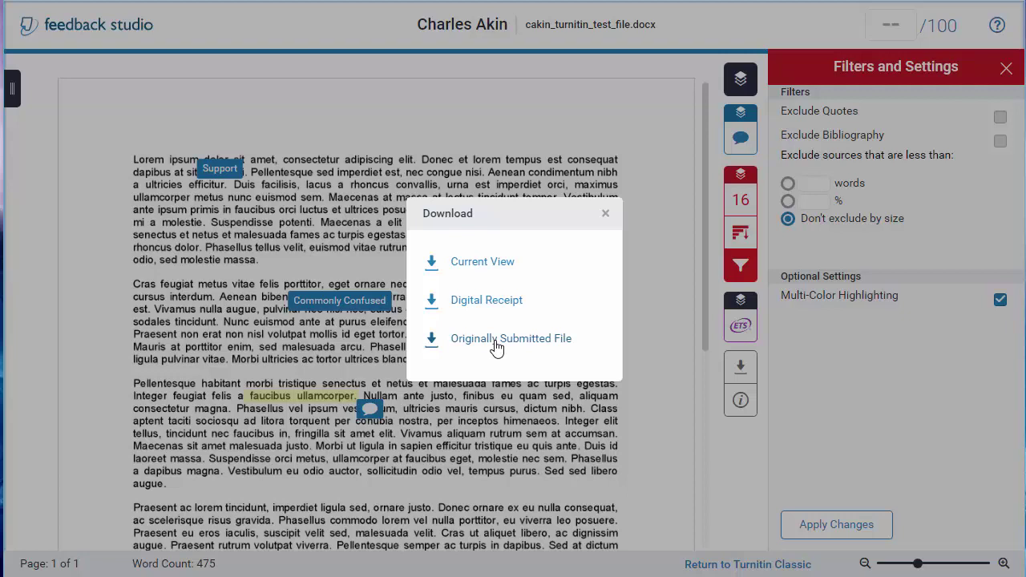
pyautogui.click(480, 271)
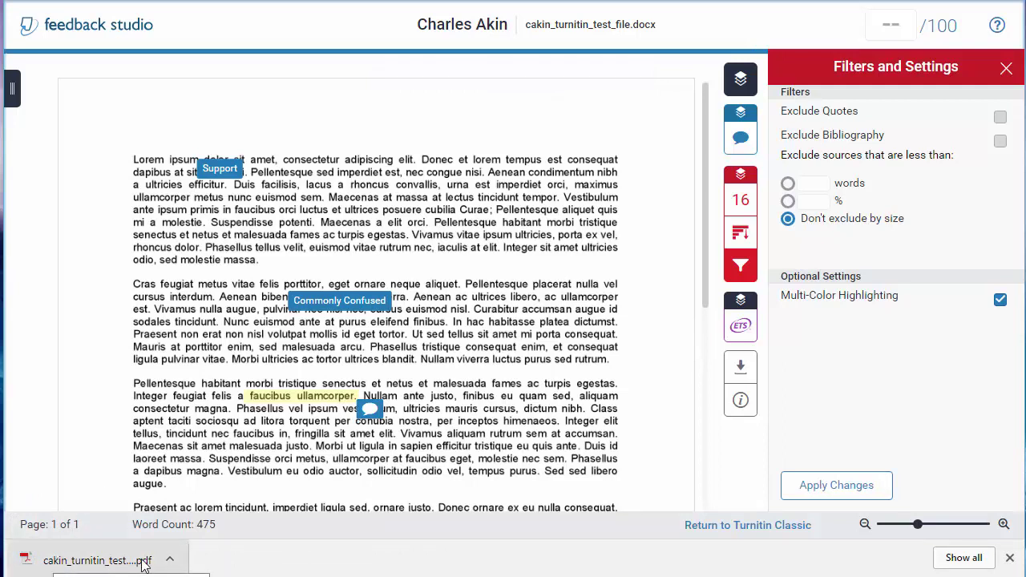
pyautogui.click(90, 560)
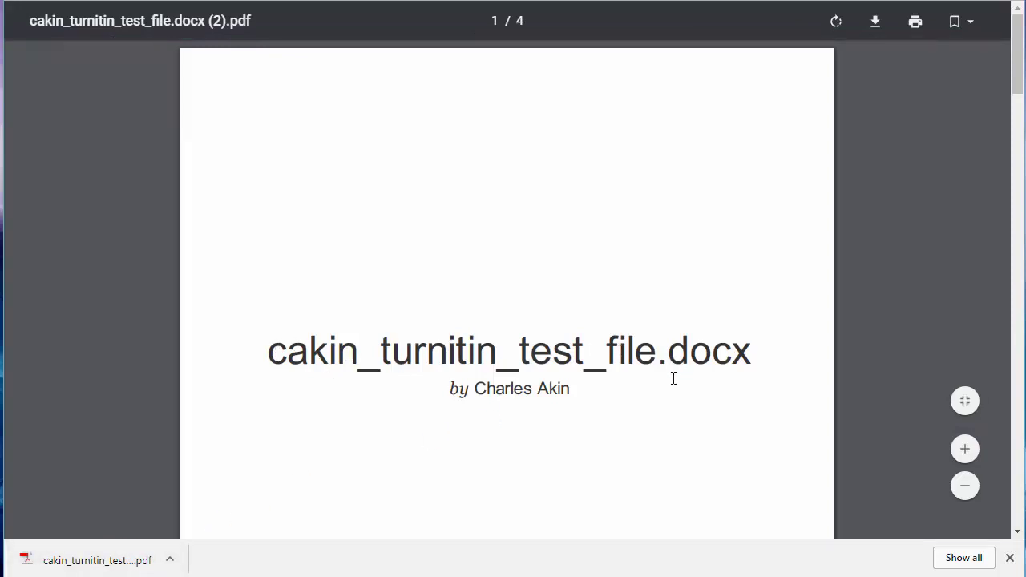
# Step: Review the PDF report's cover page details and the marked-up paper with its numbered source highlights and feedback marks
pyautogui.scroll(-4, 632, 401)
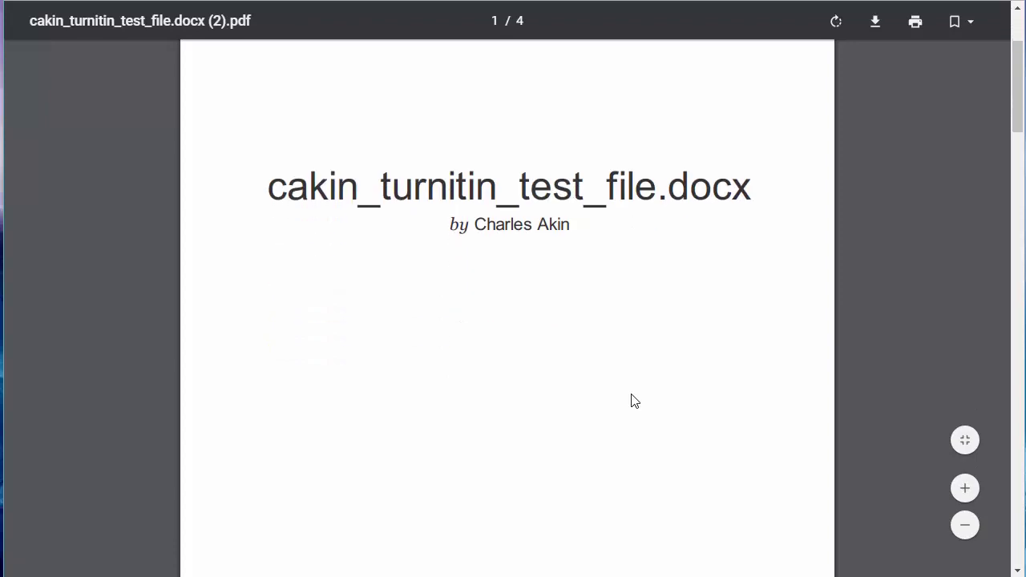
pyautogui.scroll(-2, 633, 400)
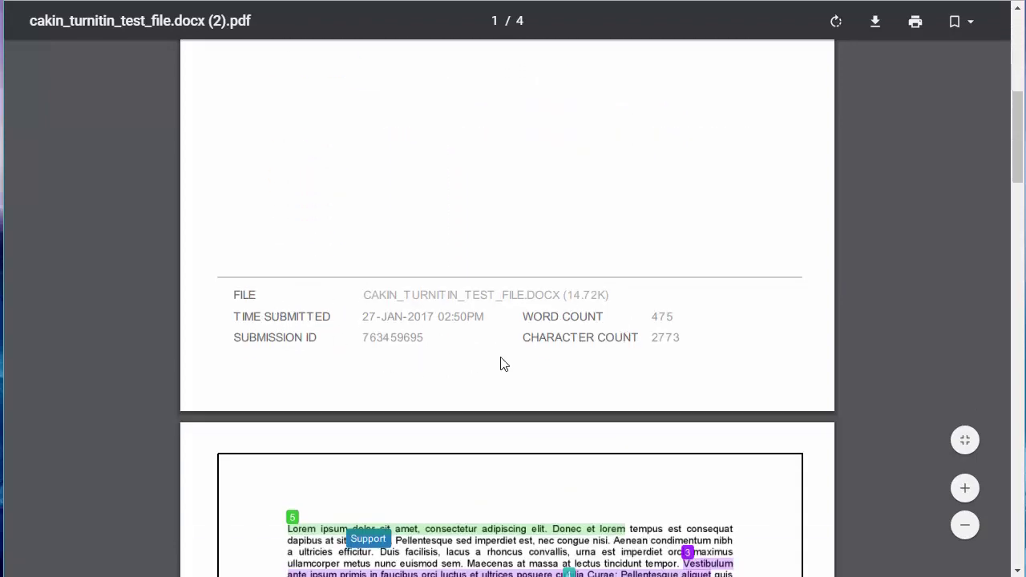
pyautogui.scroll(-3, 500, 362)
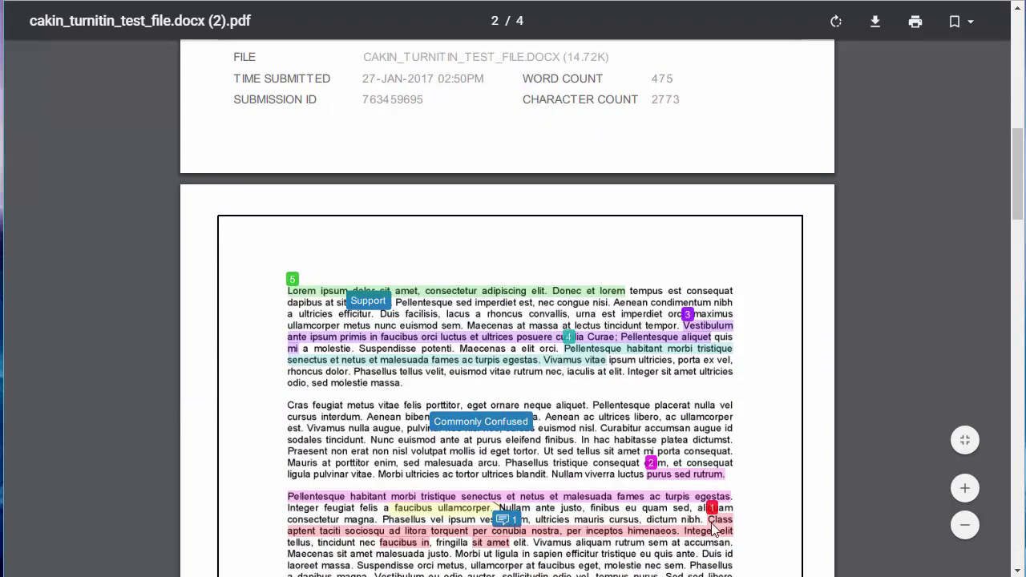
pyautogui.scroll(-2, 527, 517)
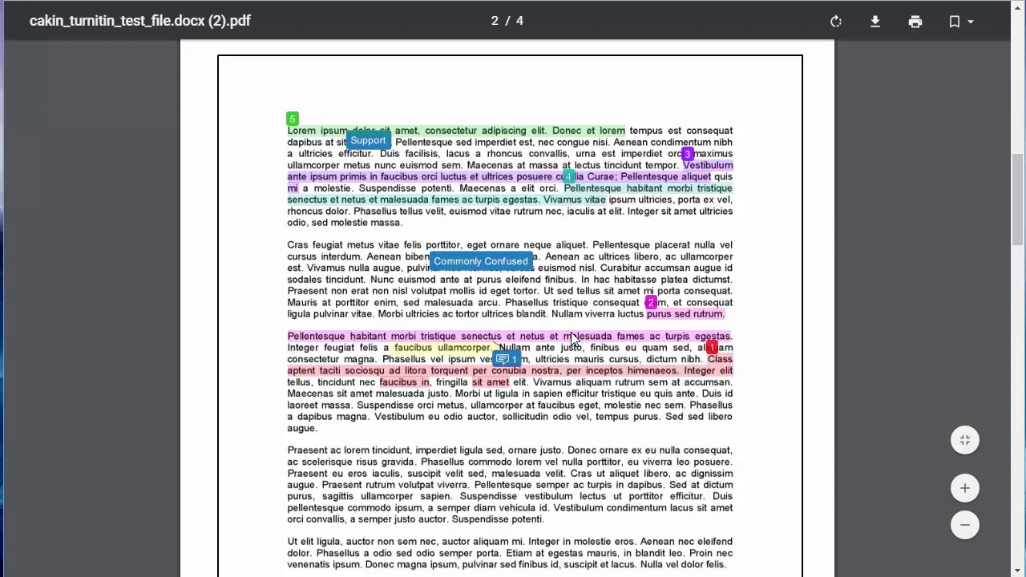
pyautogui.scroll(-5, 601, 350)
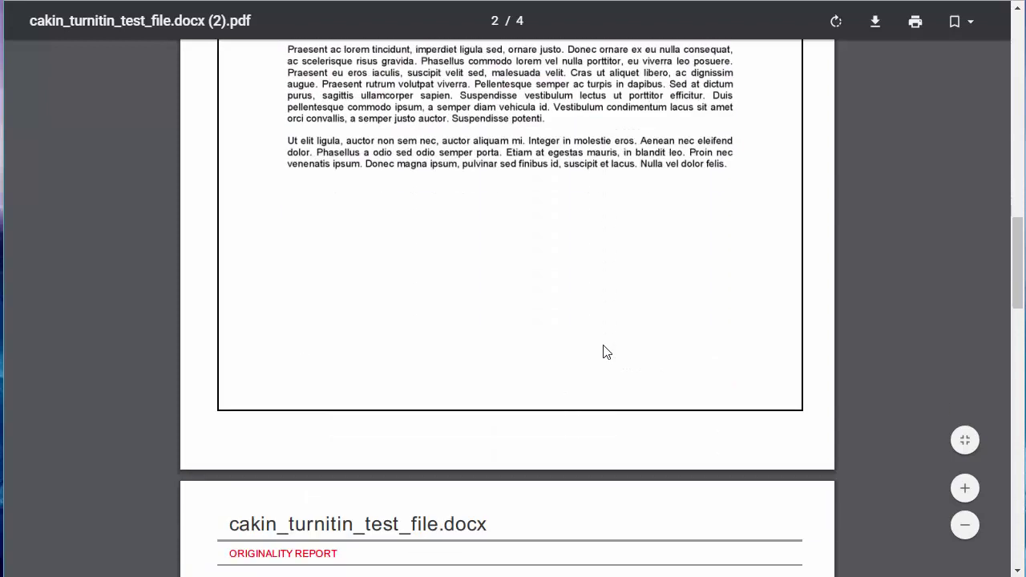
# Step: Examine the Originality Report page of the PDF, including the similarity percentages, primary sources and exclusion settings
pyautogui.scroll(-4, 607, 352)
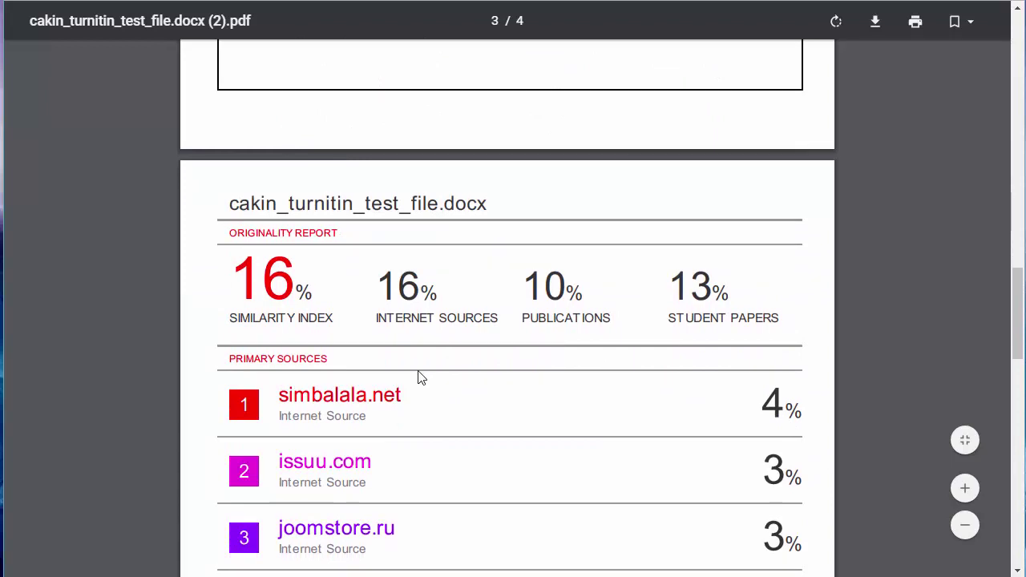
pyautogui.scroll(-1, 421, 377)
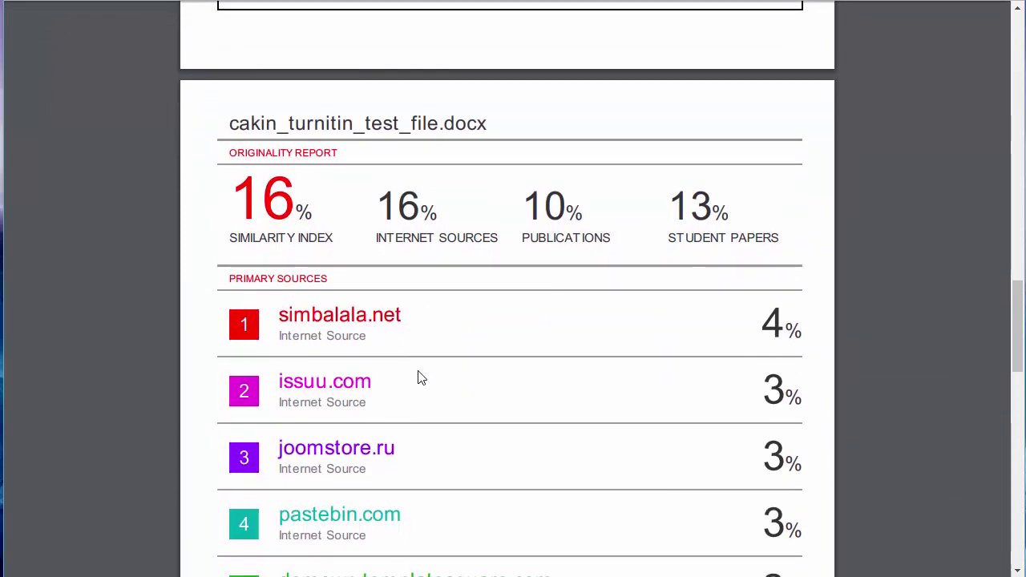
pyautogui.scroll(-1, 421, 378)
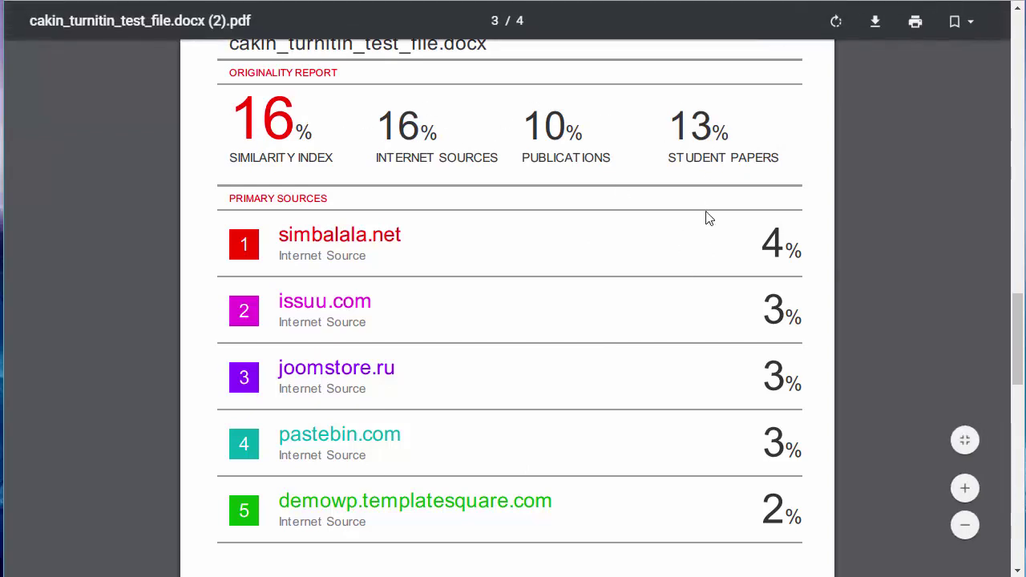
pyautogui.scroll(-4, 711, 226)
pyautogui.scroll(-3, 449, 255)
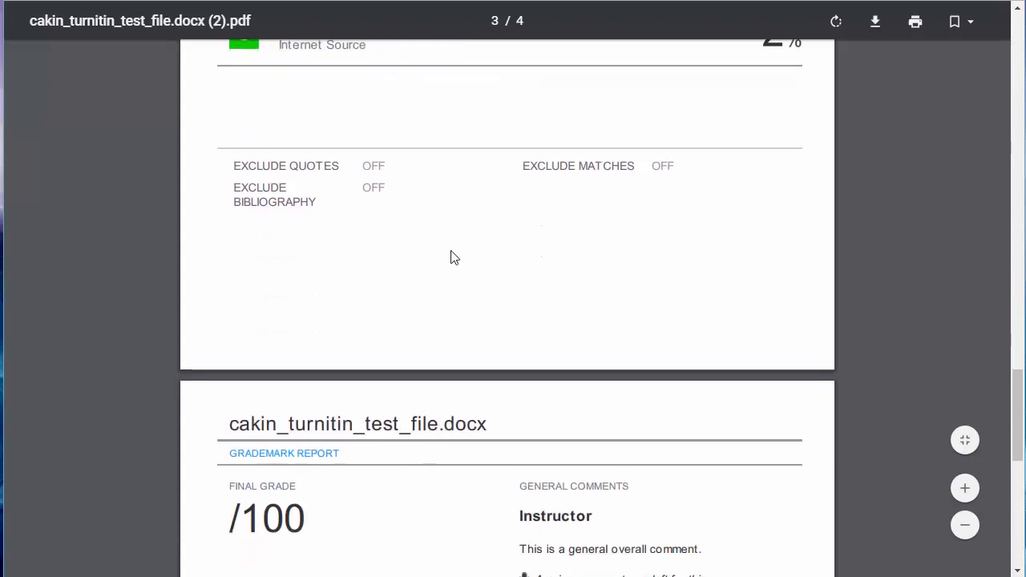
pyautogui.scroll(1, 441, 252)
pyautogui.scroll(1, 431, 250)
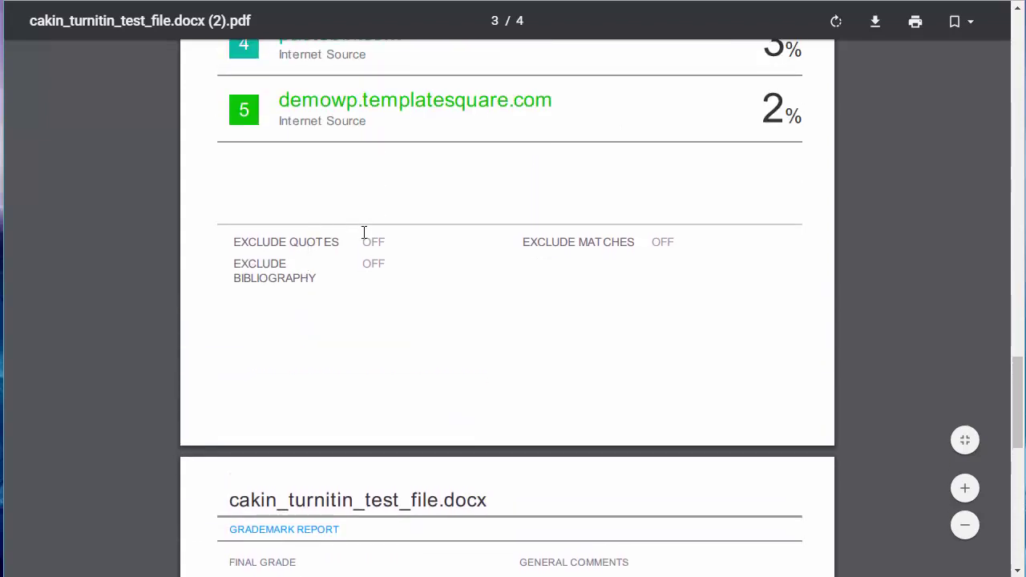
# Step: Read the GradeMark Report page, covering the final grade, general comments, Support and Commonly Confused marks, and Comment 1
pyautogui.scroll(-4, 681, 381)
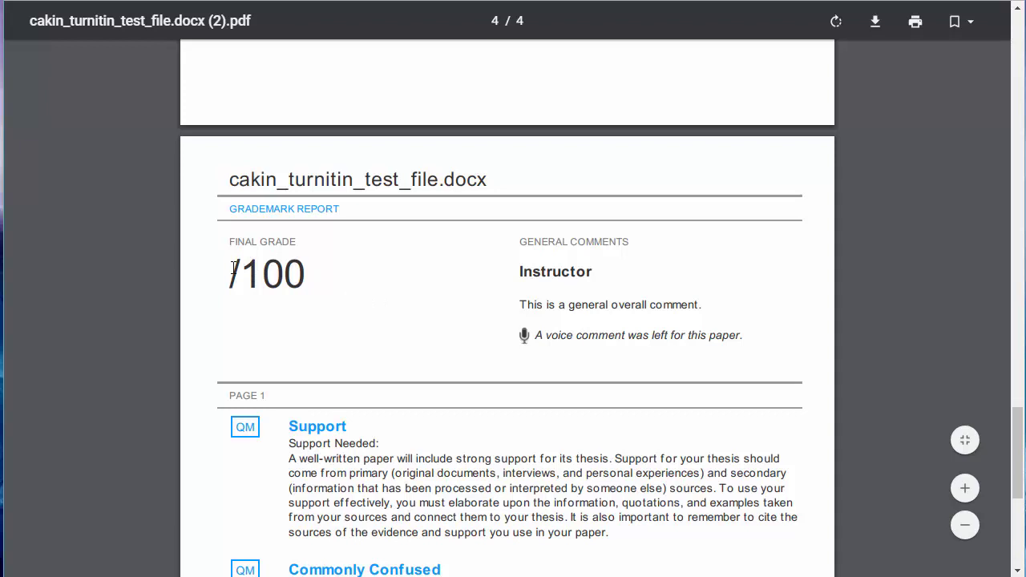
pyautogui.scroll(-3, 400, 289)
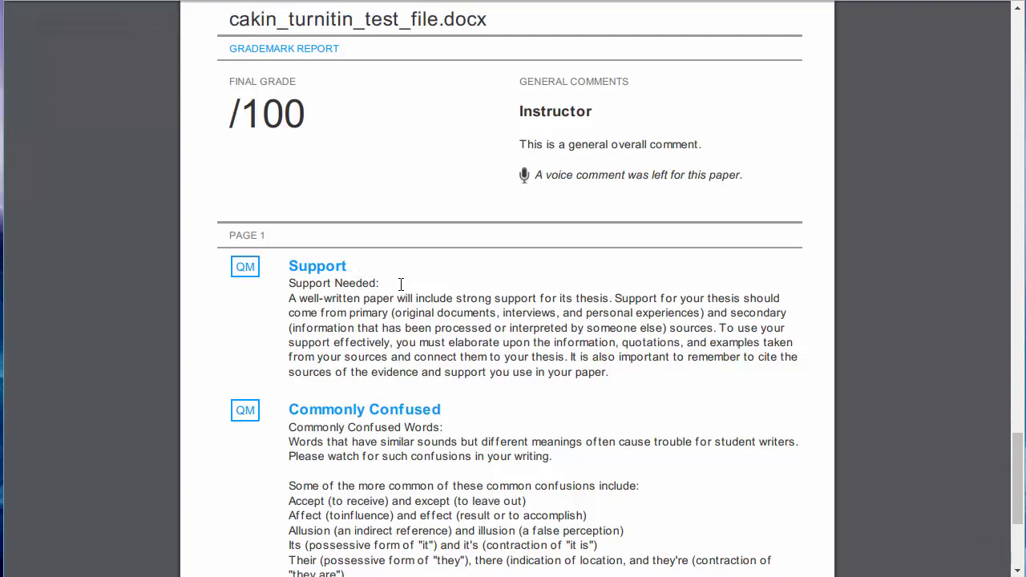
pyautogui.scroll(-3, 419, 404)
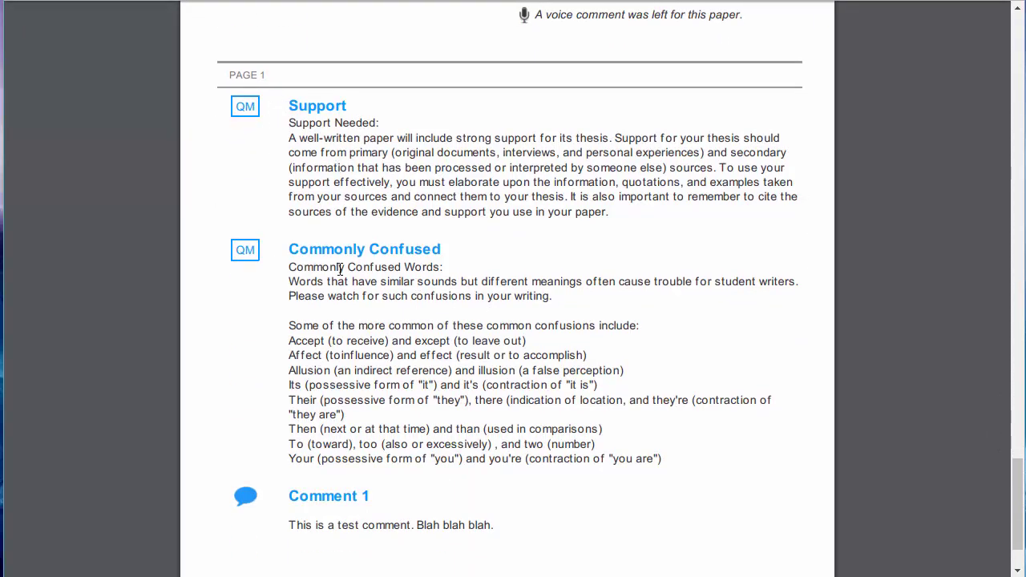
pyautogui.scroll(-2, 524, 415)
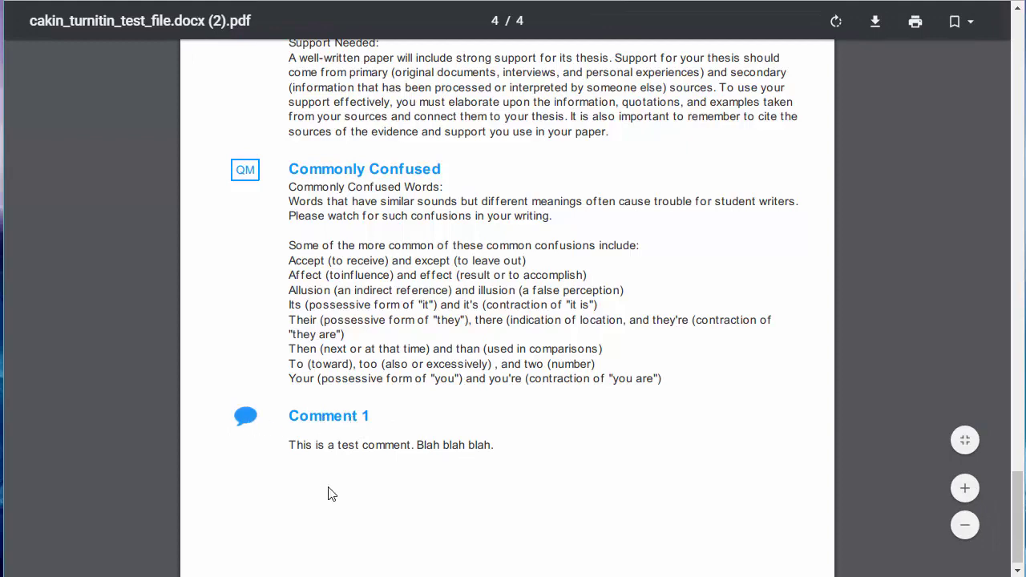
pyautogui.scroll(-1, 368, 473)
# Step: Finish looking back through the PDF report and open the home page of NURS Turnitin Test Course 2017
pyautogui.scroll(1, 370, 457)
pyautogui.scroll(12, 369, 457)
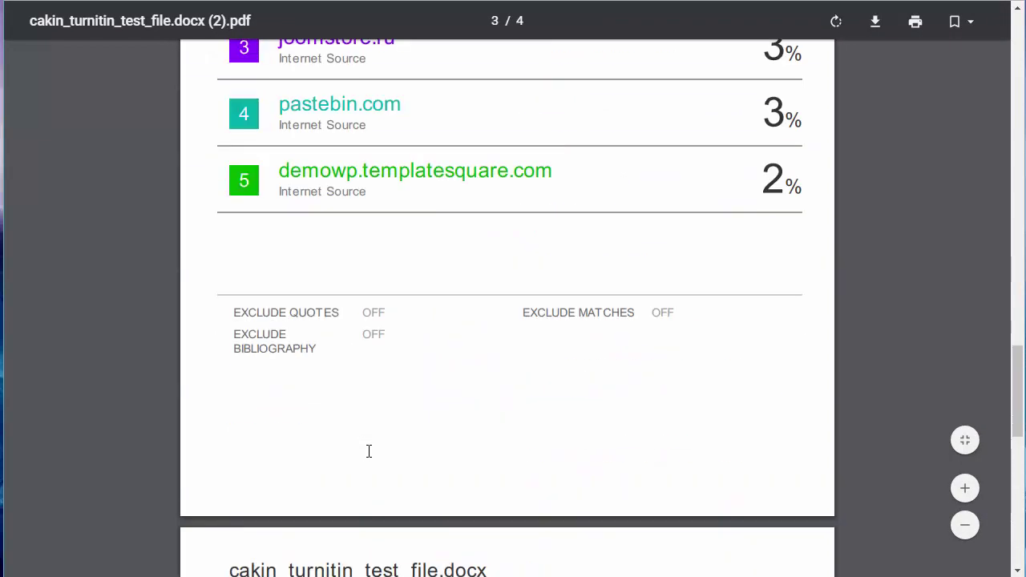
pyautogui.scroll(3, 368, 457)
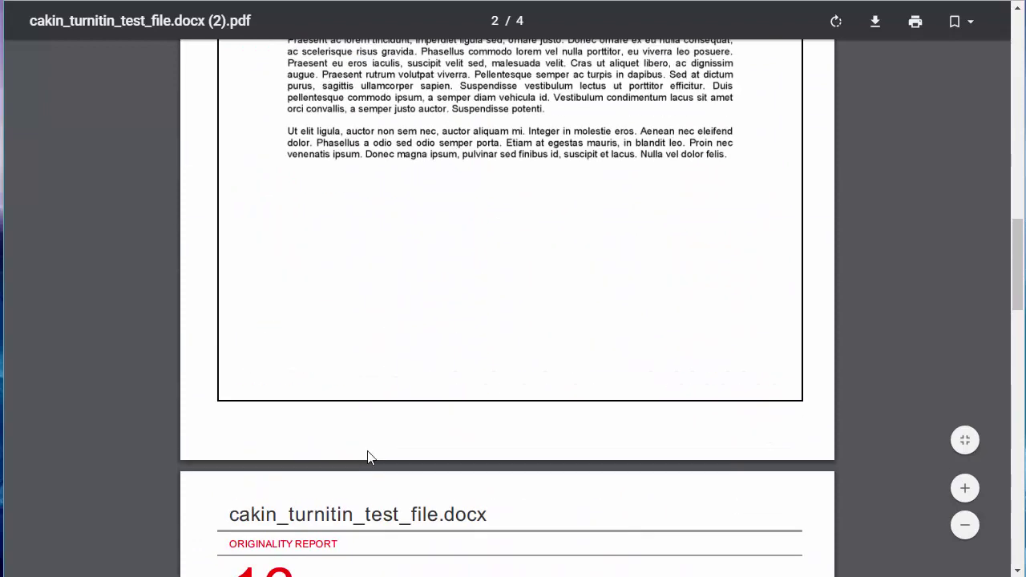
pyautogui.scroll(7, 368, 457)
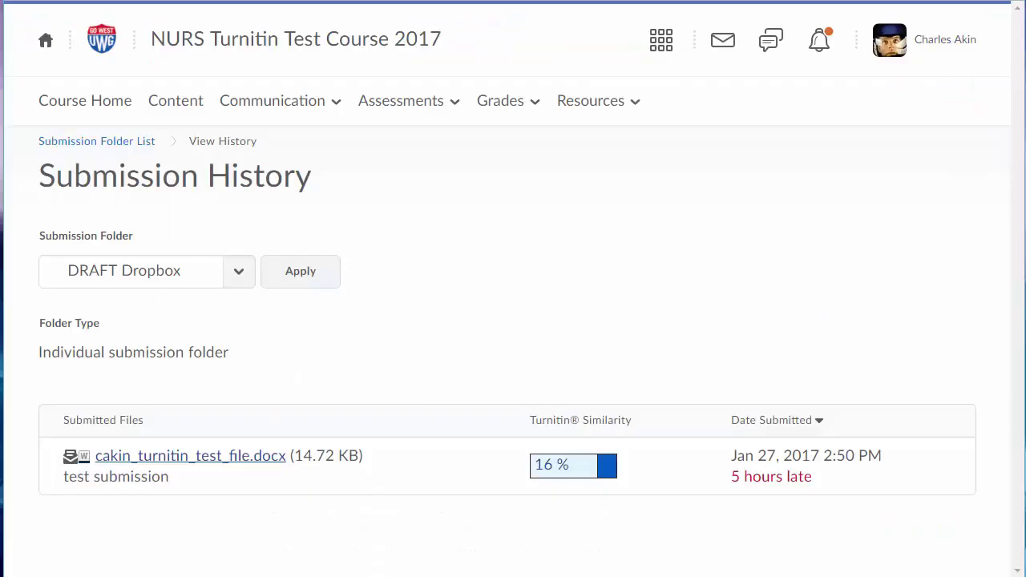
pyautogui.click(68, 110)
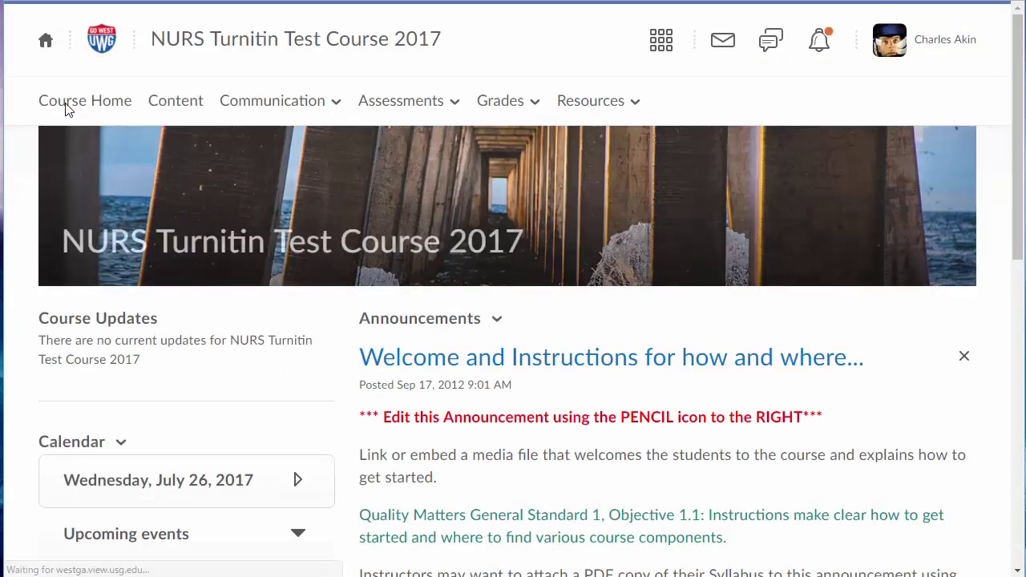